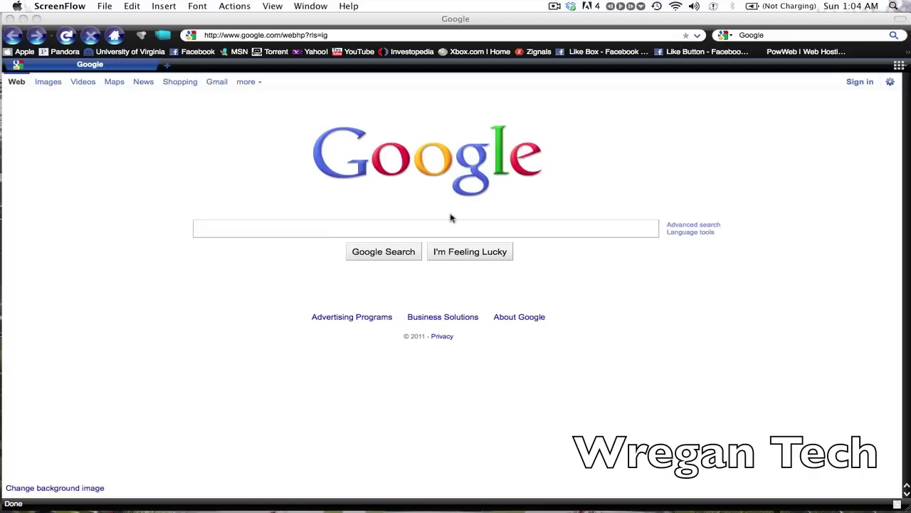
Search Google for "blogger" and open the Blogger: Create your free Blog result.
click(449, 230)
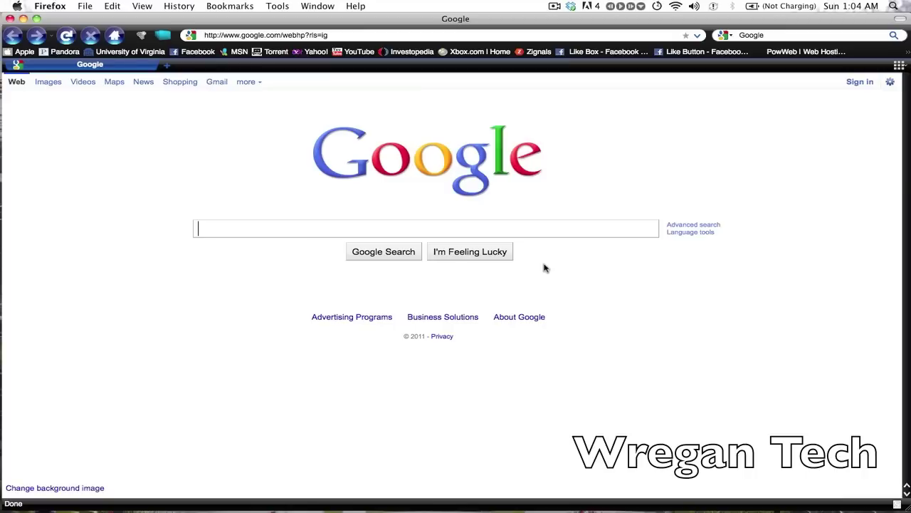
text(blogger)
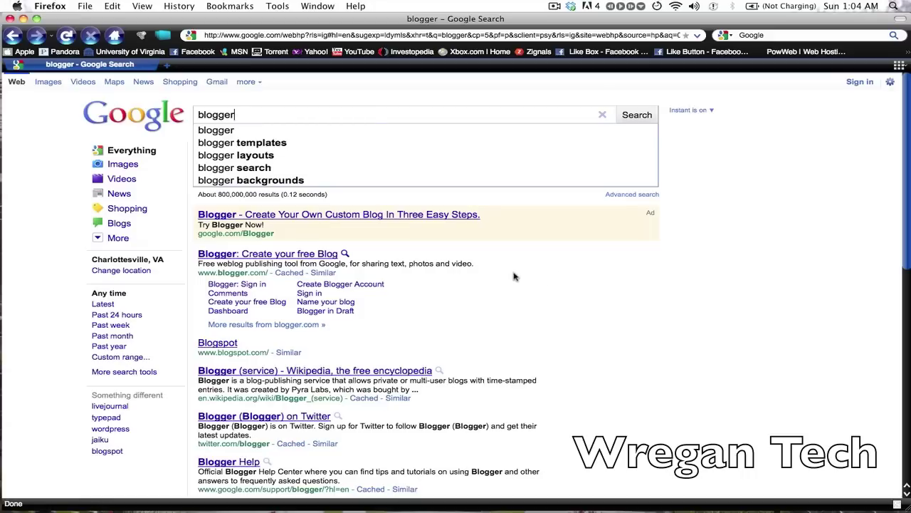
click(288, 258)
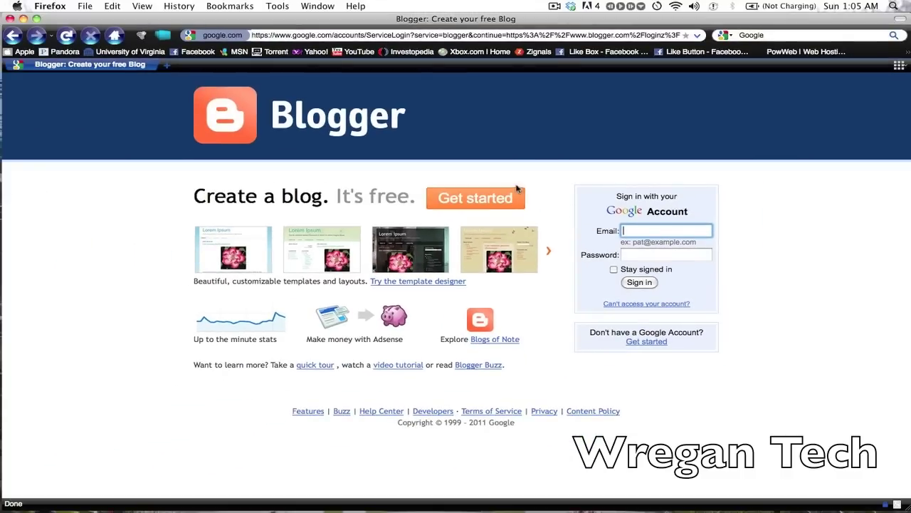
Open the Blogger account creation form and look through its required fields.
click(471, 207)
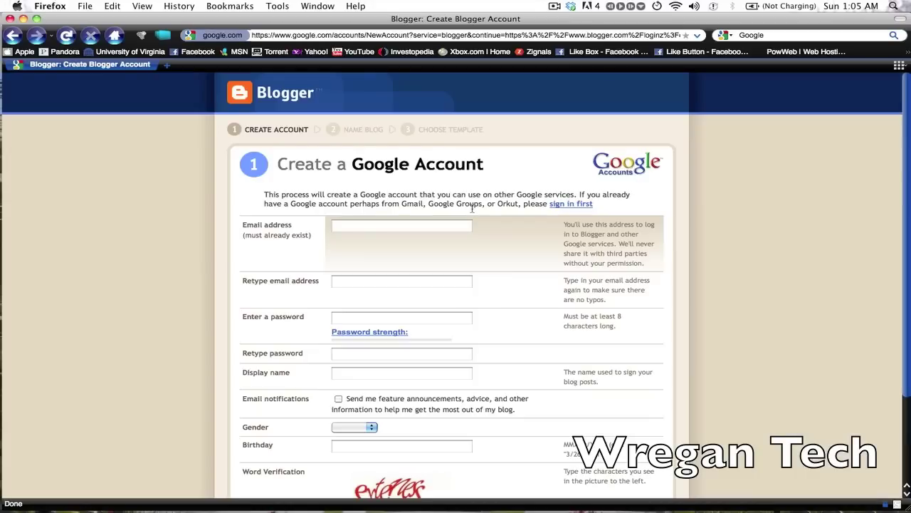
scroll(471, 208, down, 3)
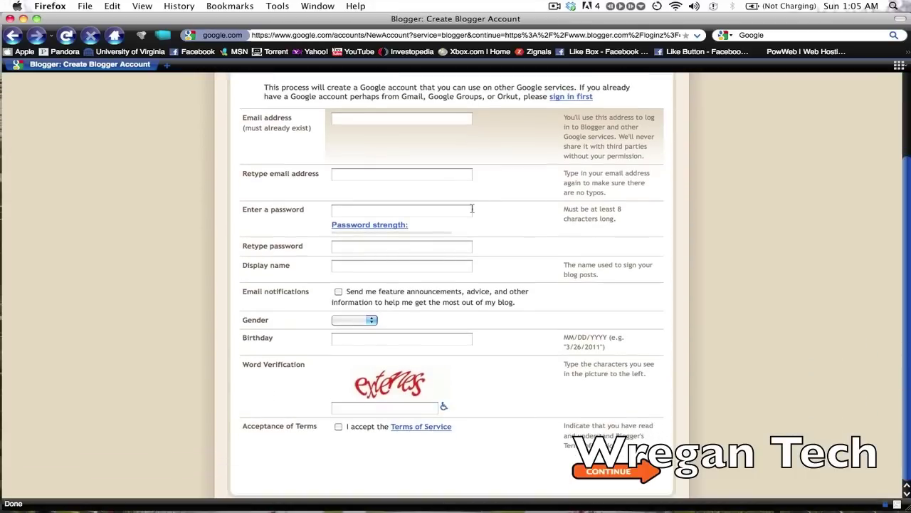
scroll(471, 208, up, 3)
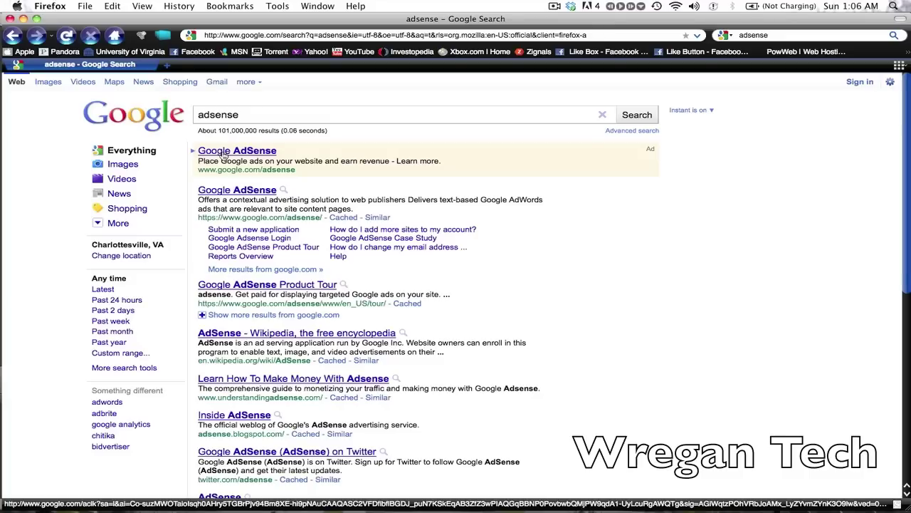
Open Google AdSense from the search results and bring up its sign-up application form to look through its sections.
click(225, 153)
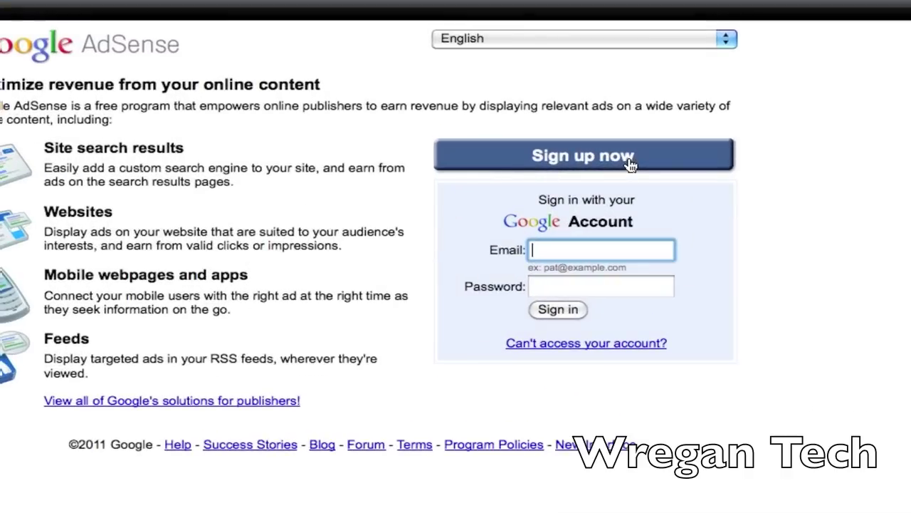
click(631, 164)
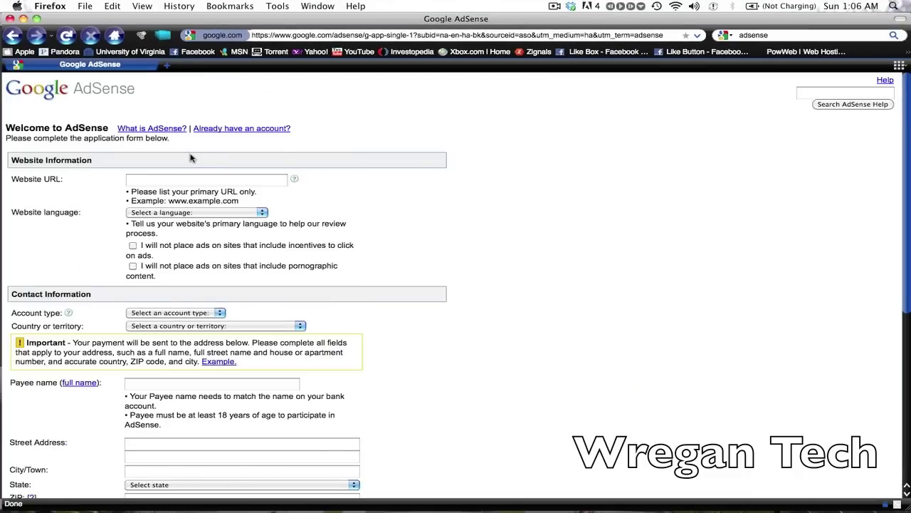
scroll(190, 158, down, 10)
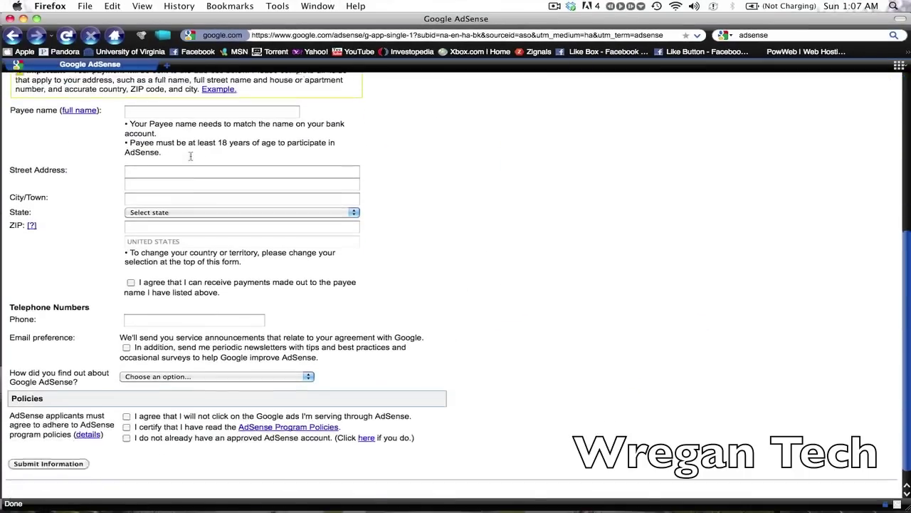
scroll(190, 155, up, 8)
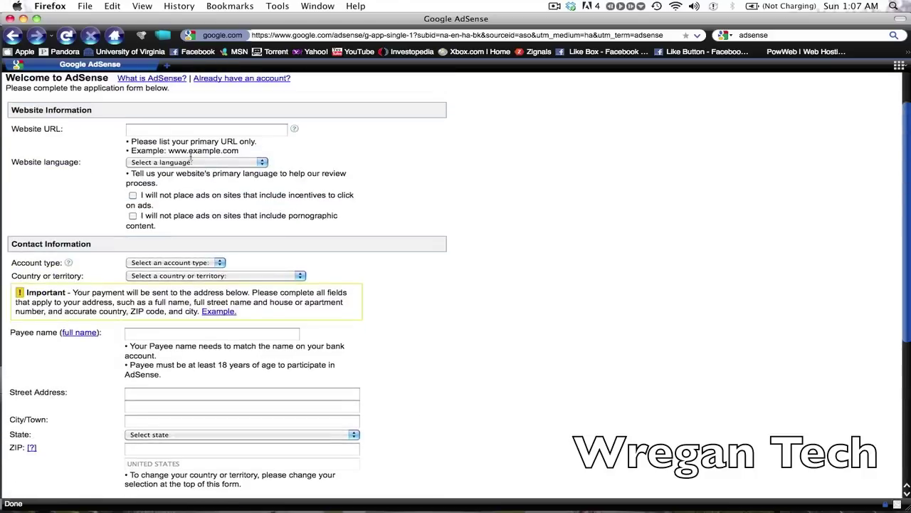
scroll(190, 156, up, 2)
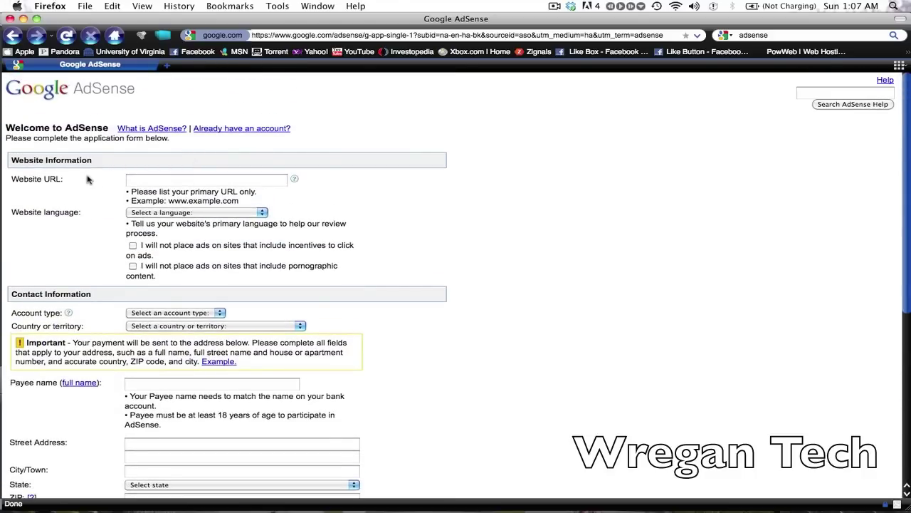
Examine the contact information section of the AdSense application, including the payee age requirement and address fields.
scroll(87, 179, down, 5)
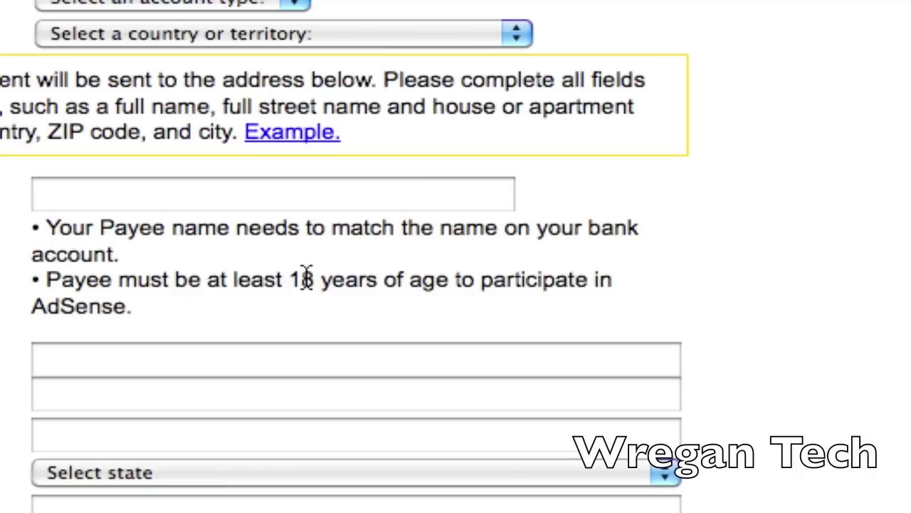
right_click(367, 280)
right_click(373, 279)
click(369, 280)
scroll(310, 278, down, 2)
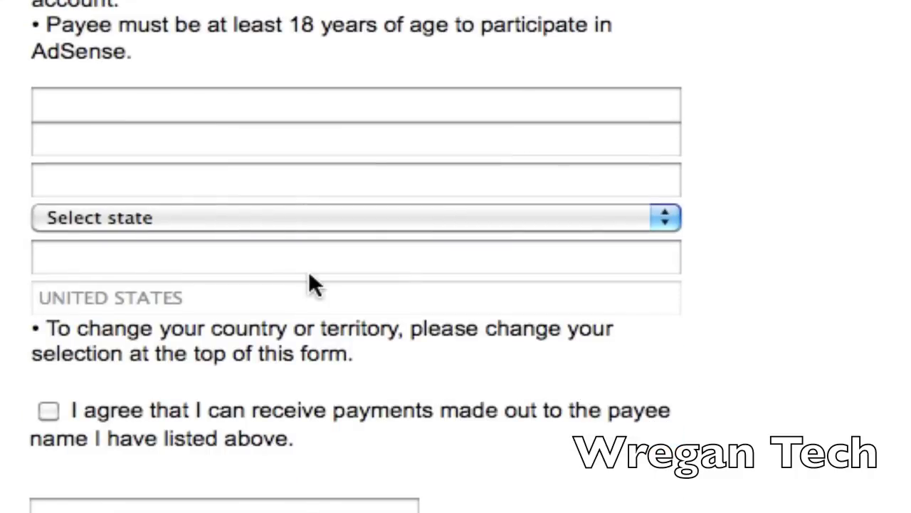
scroll(310, 277, up, 2)
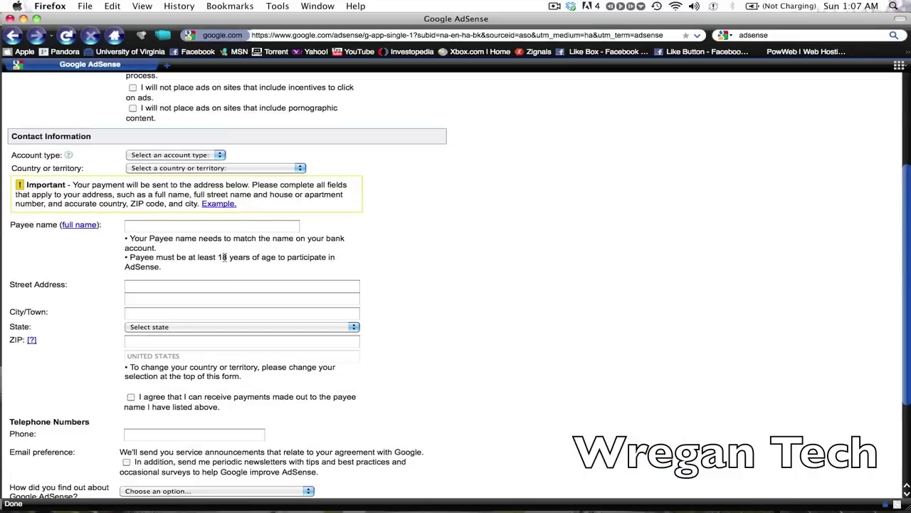
scroll(244, 203, up, 5)
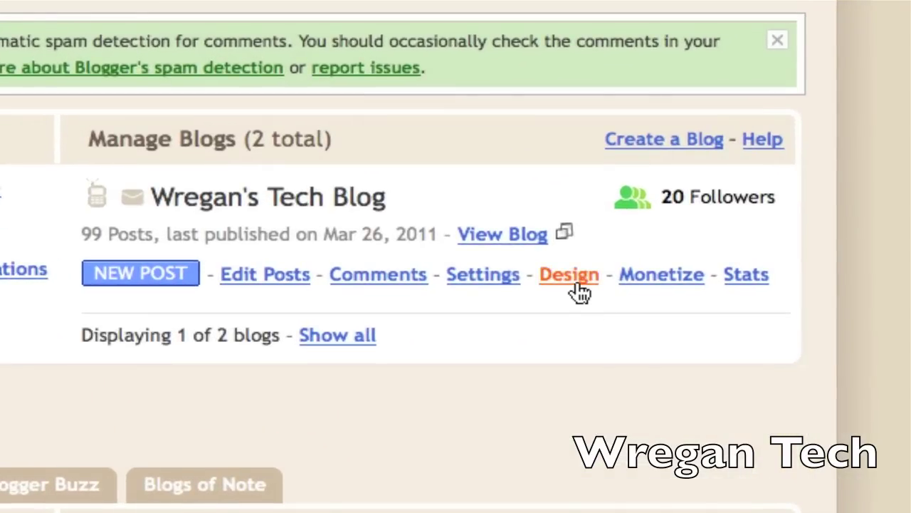
Open the Design page of the tech blog from the Blogger dashboard.
right_click(579, 283)
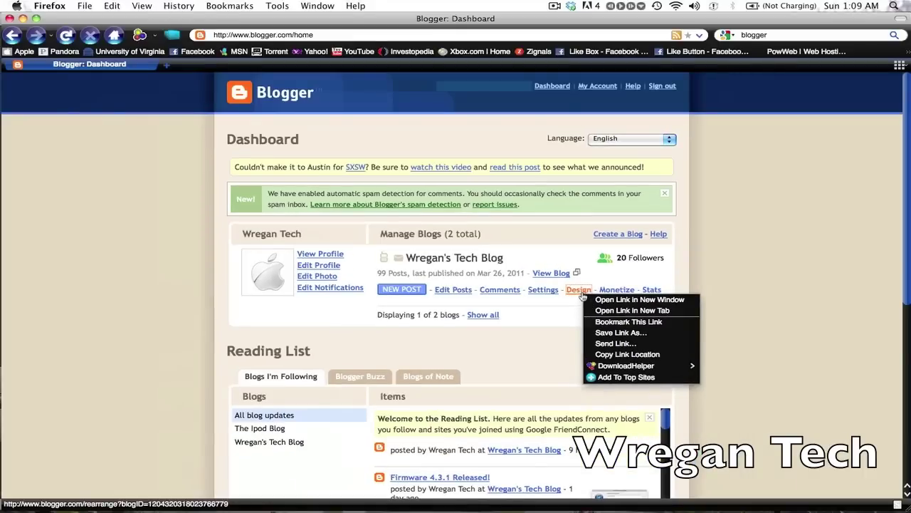
click(583, 294)
click(580, 290)
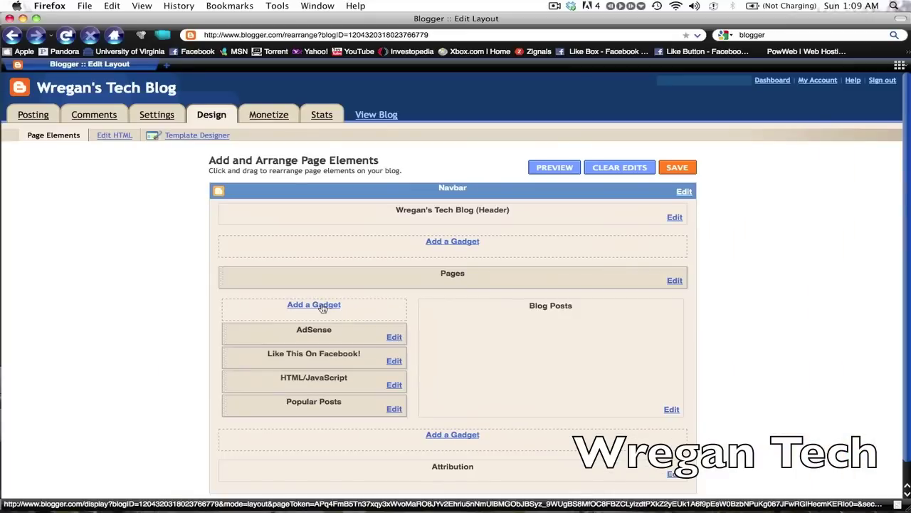
Choose the AdSense gadget from the Basics list for the blog's sidebar and open its configuration.
click(322, 307)
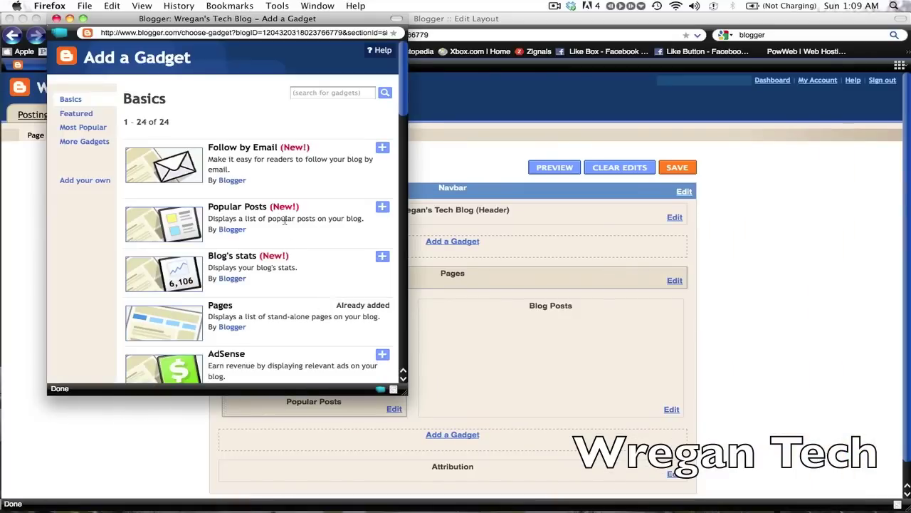
scroll(284, 221, down, 5)
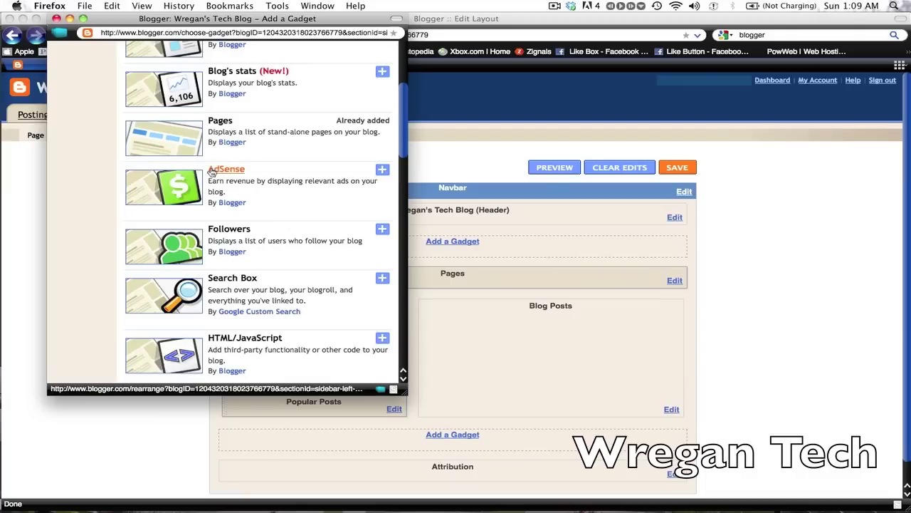
drag(208, 171, 281, 201)
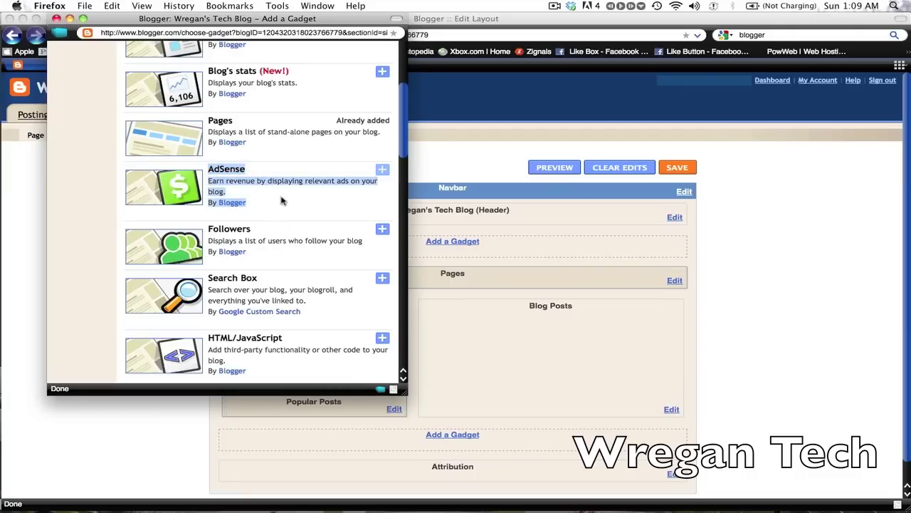
click(281, 201)
click(226, 172)
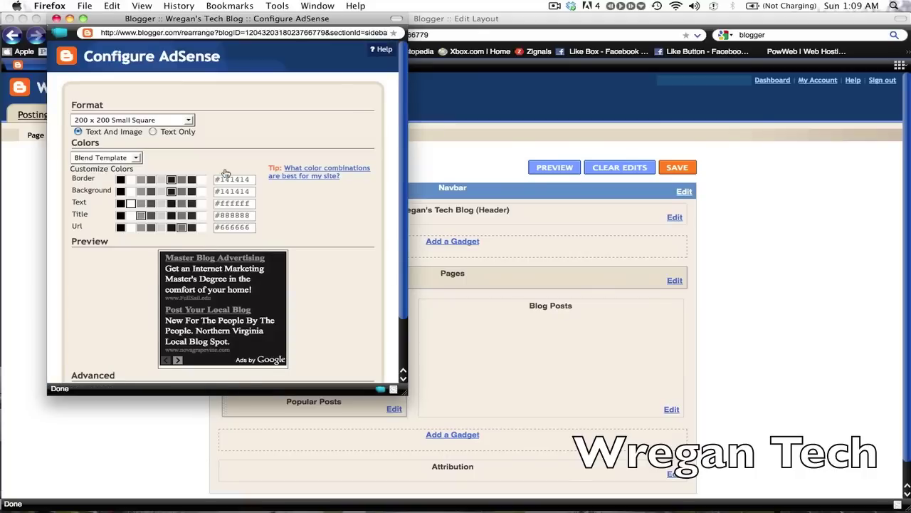
Try the Text Only ad type, return to Text And Image, and view the available color templates.
click(152, 132)
click(79, 131)
drag(87, 133, 140, 136)
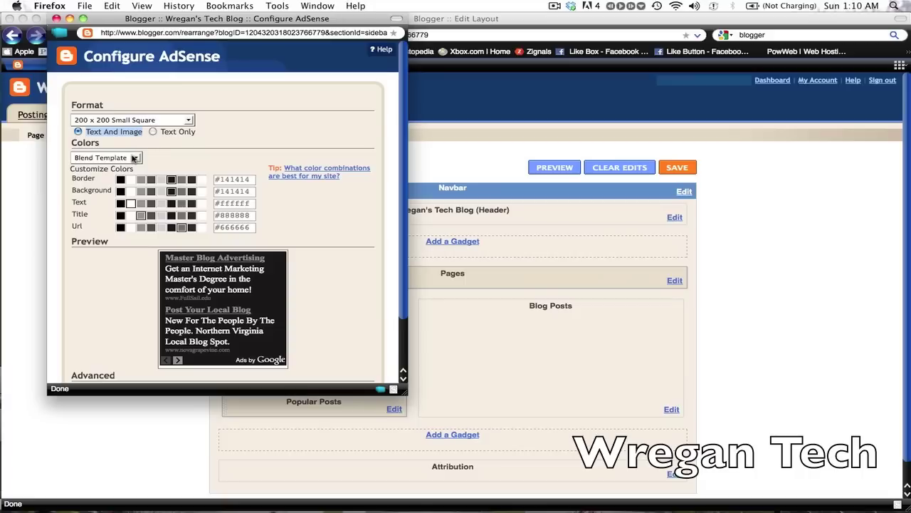
click(134, 158)
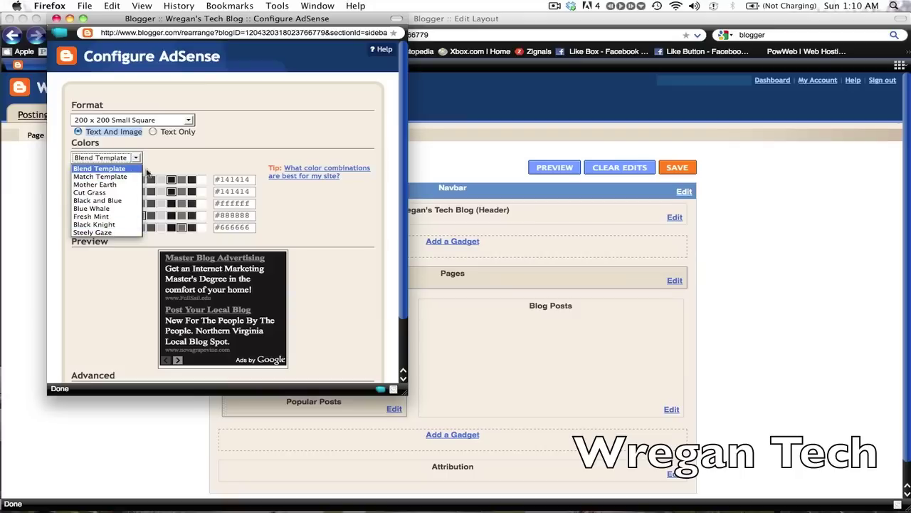
click(174, 169)
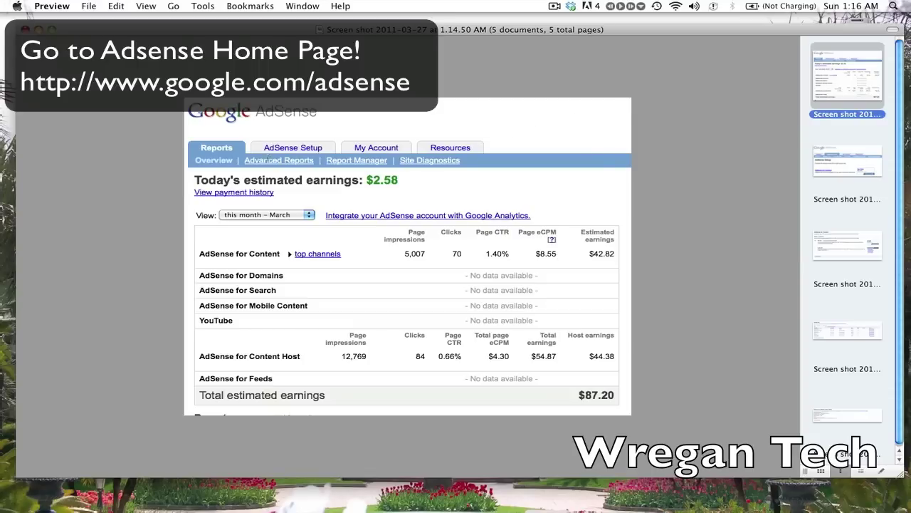
In Preview, outline AdSense Setup in the reports screenshot and the AdSense for Content link in the next screenshot.
drag(248, 142, 338, 154)
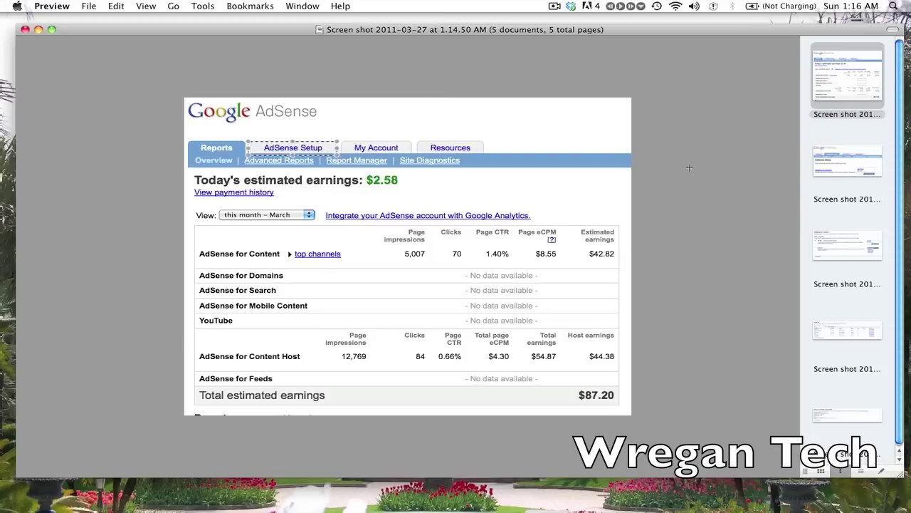
click(844, 175)
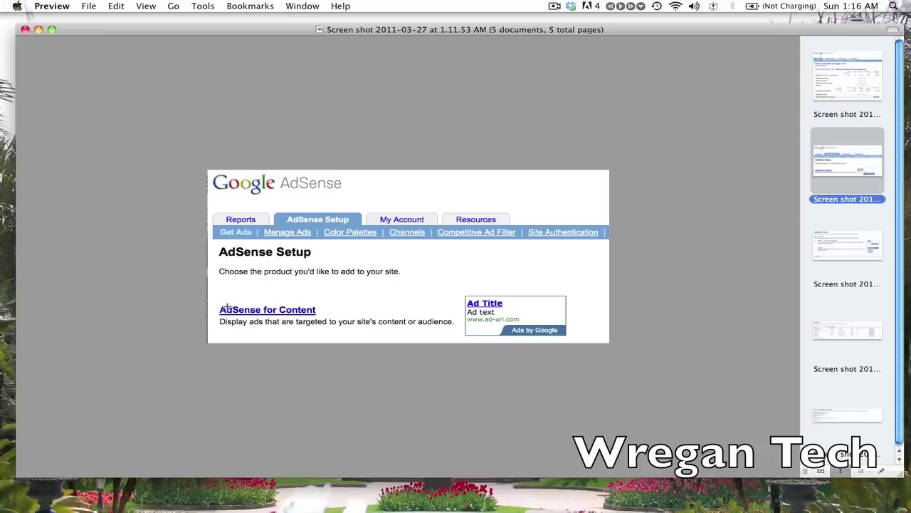
drag(216, 304, 333, 330)
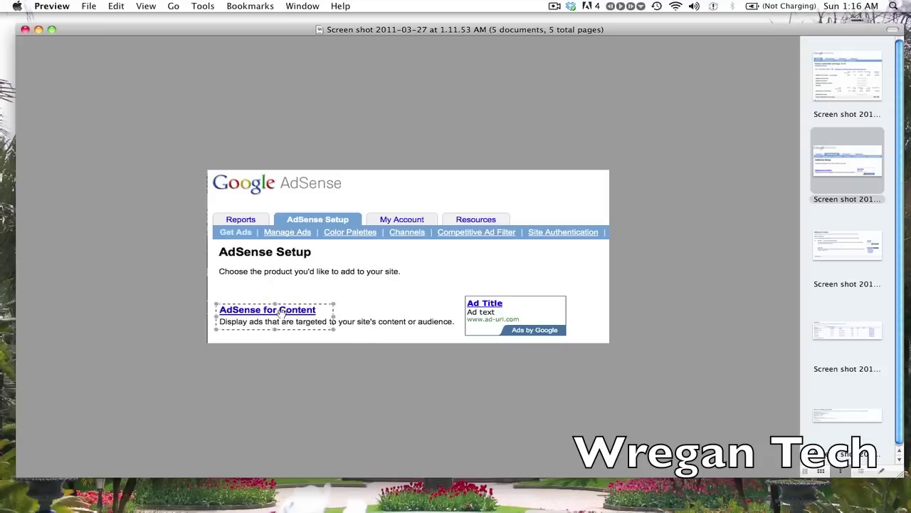
View the AdSense for Content screenshot and outline the ad unit type selector and the Continue control.
click(826, 255)
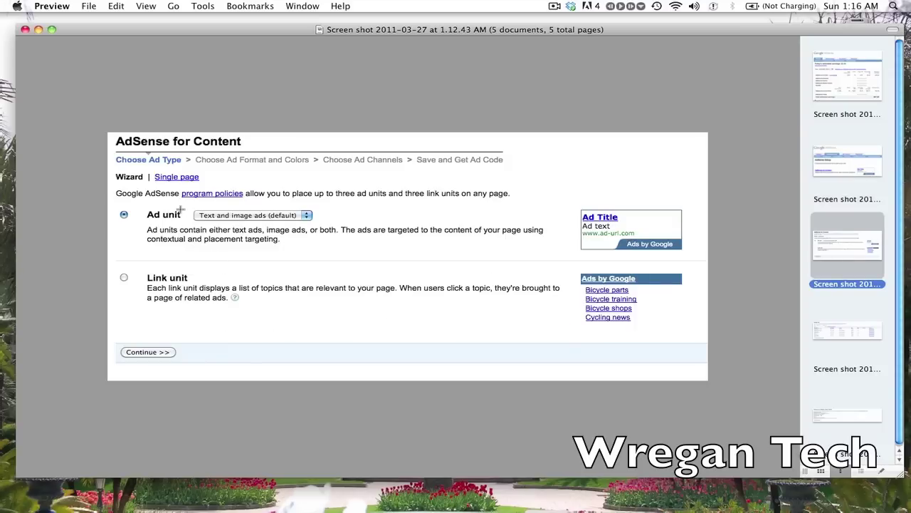
drag(188, 207, 320, 225)
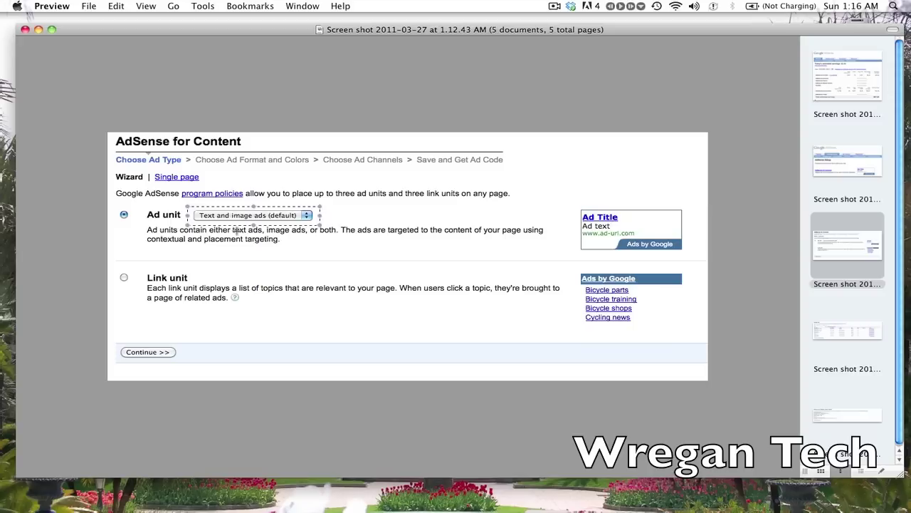
drag(112, 348, 193, 359)
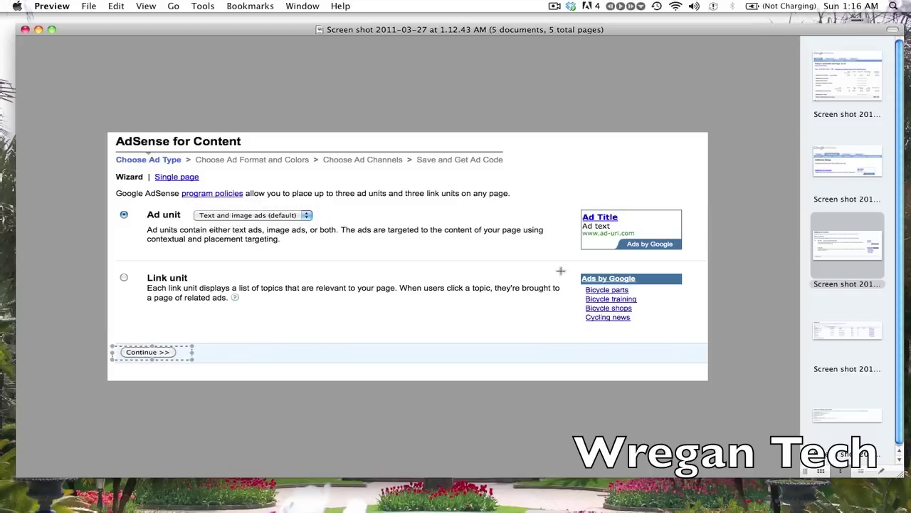
Outline the Code link of the 336x280 unit in the Manage Ads screenshot and the ad code in the last screenshot.
click(827, 331)
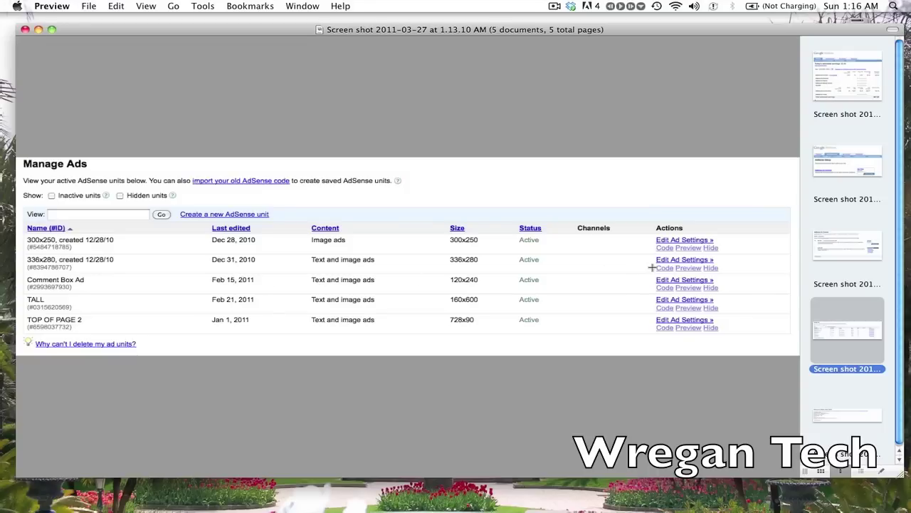
drag(655, 267, 676, 273)
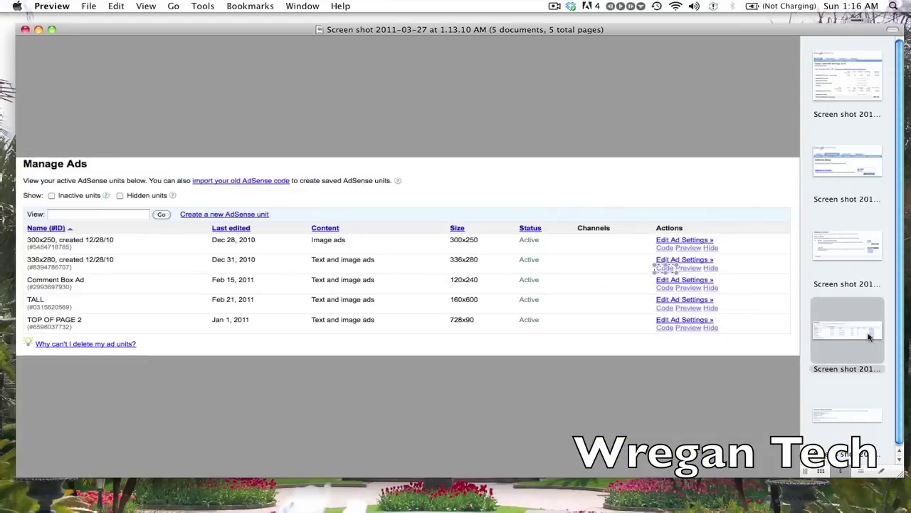
click(839, 420)
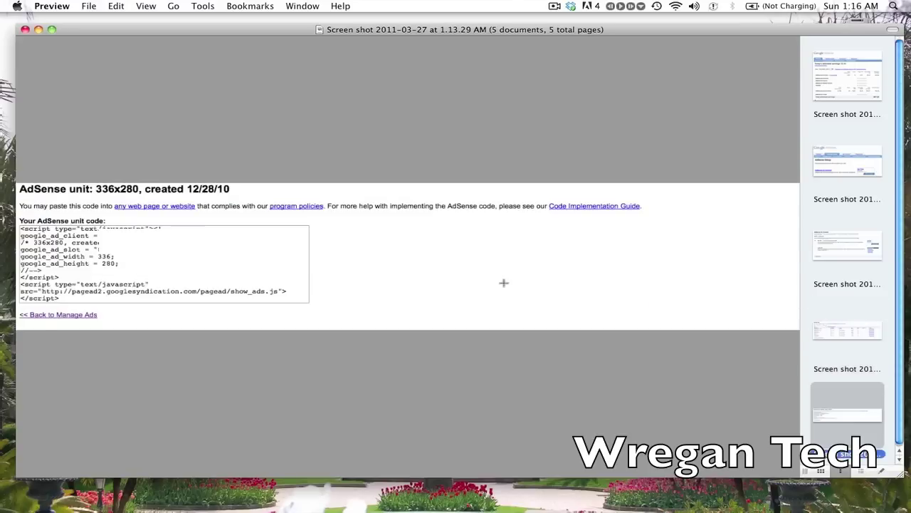
drag(20, 227, 307, 302)
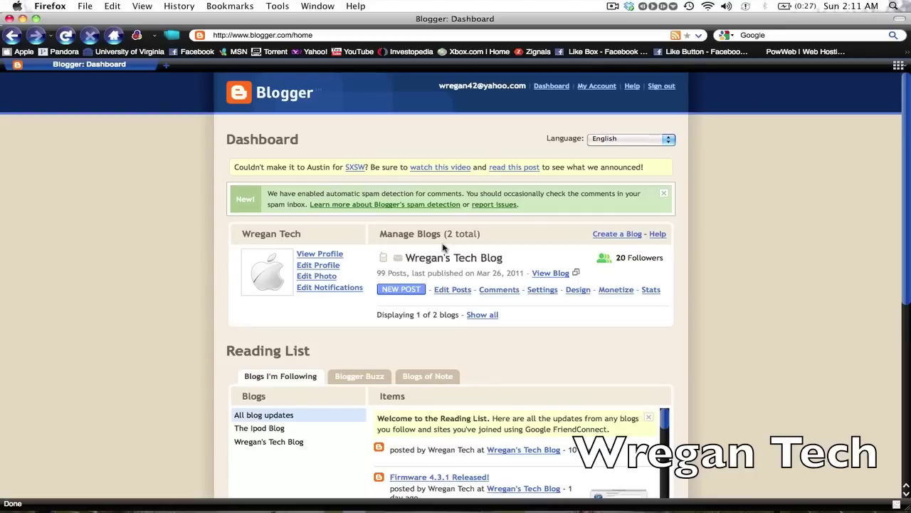
Start a new post on the tech blog and title it Adsense.
click(396, 290)
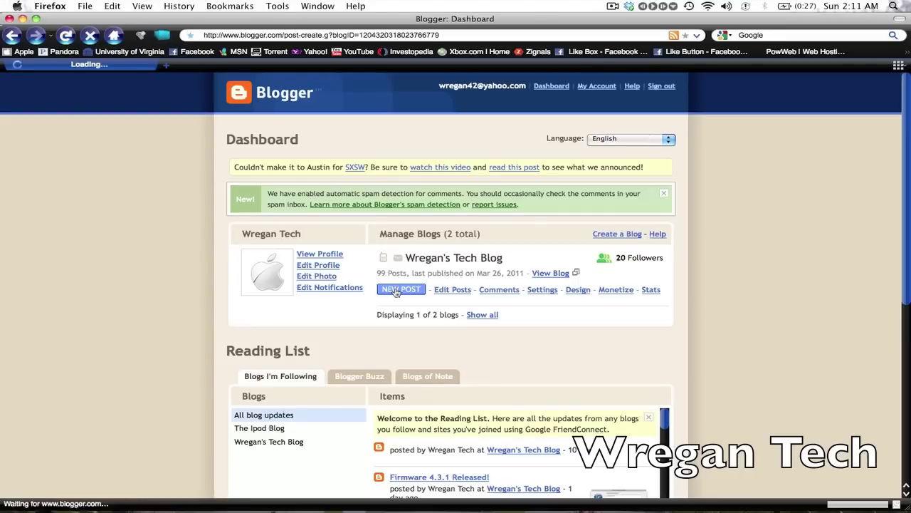
text(Ad)
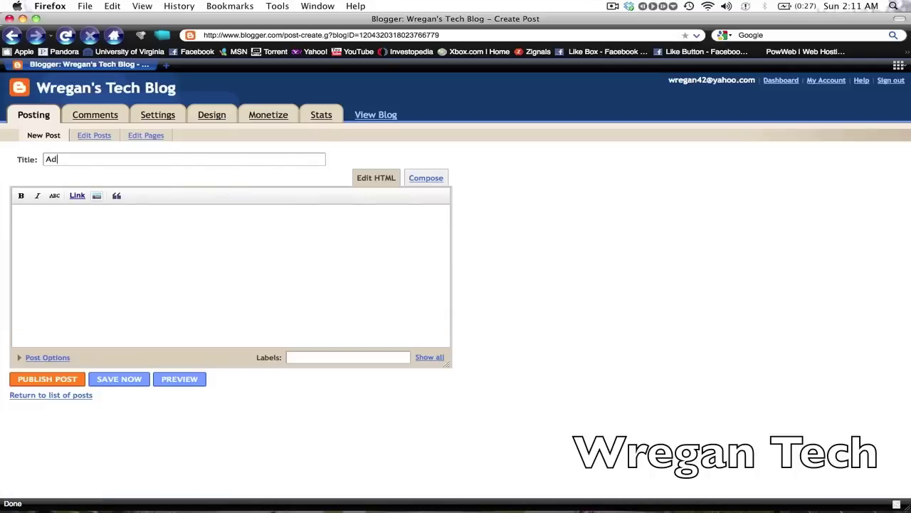
text(sense)
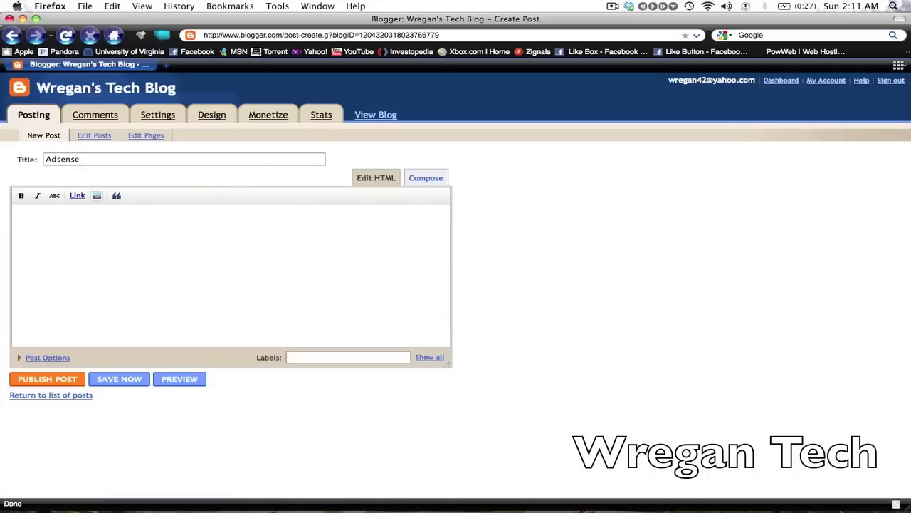
Paste the copied 300x250 AdSense ad code into the post's HTML, check the Compose view and return to the HTML view.
click(417, 184)
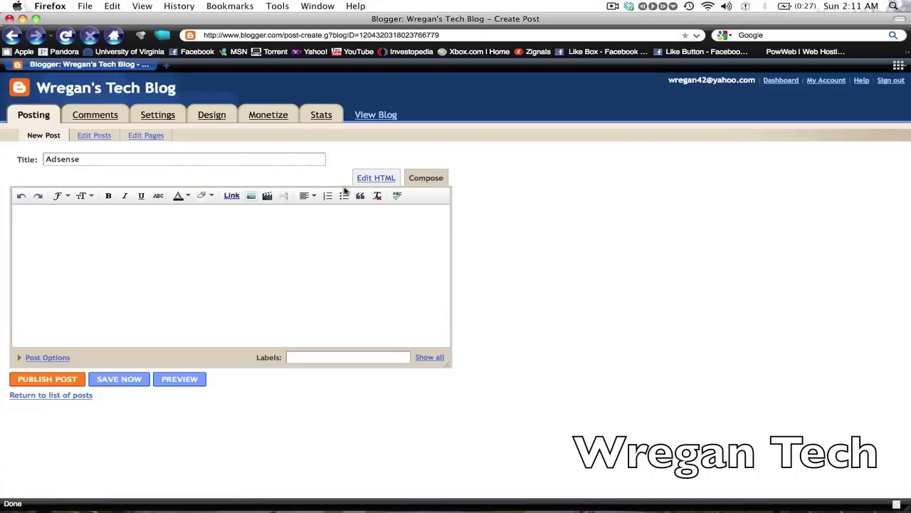
click(381, 180)
key(super+v)
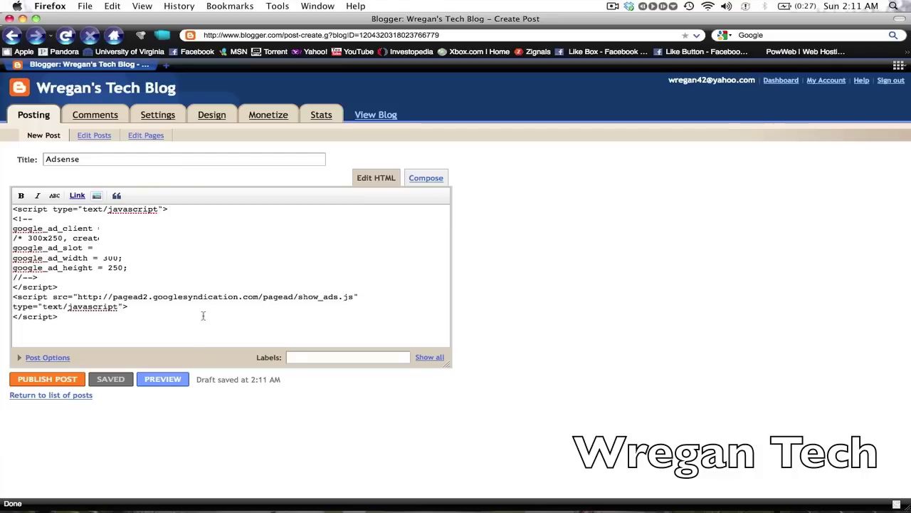
click(426, 178)
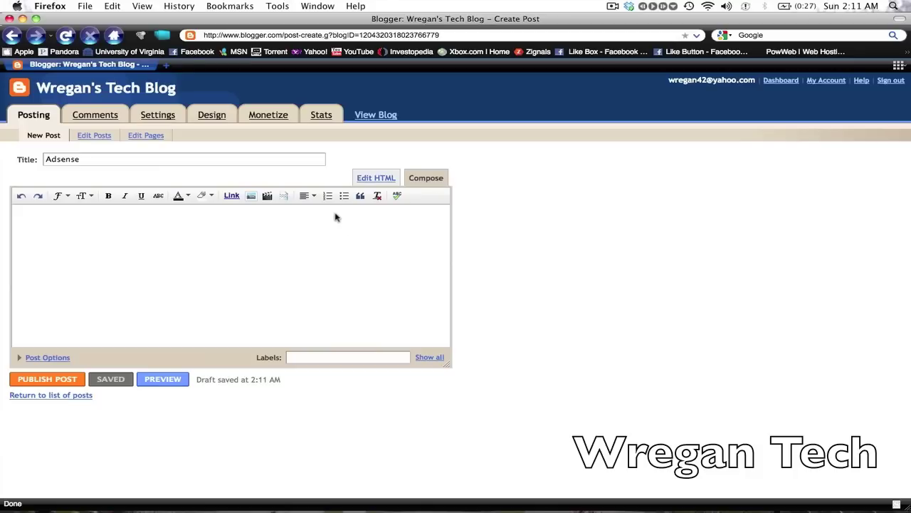
click(389, 178)
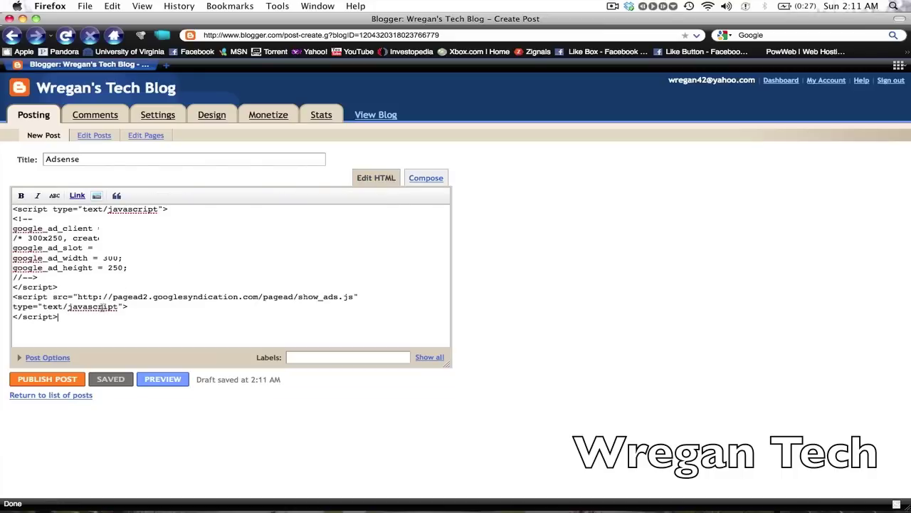
Preview the Adsense post and examine the ad in it along with the sidebar's ad, Facebook like box and donate section.
click(163, 379)
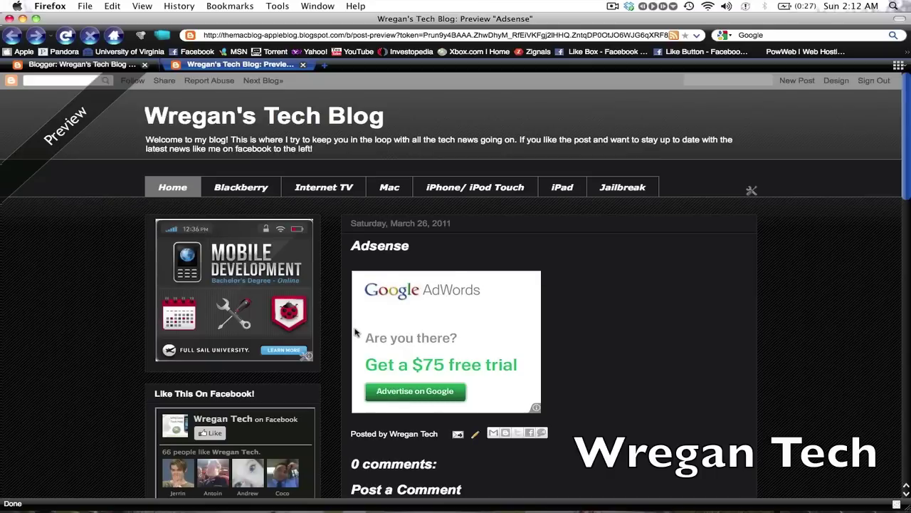
scroll(356, 331, down, 2)
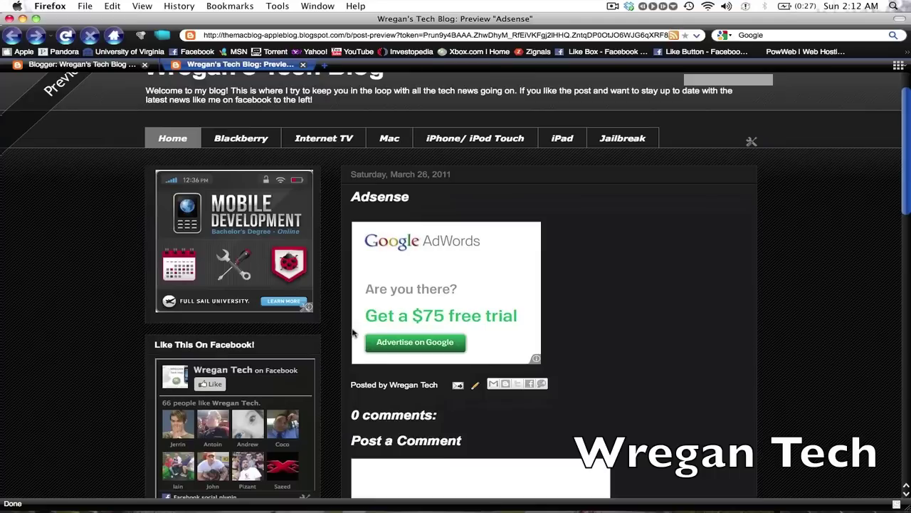
scroll(345, 397, down, 3)
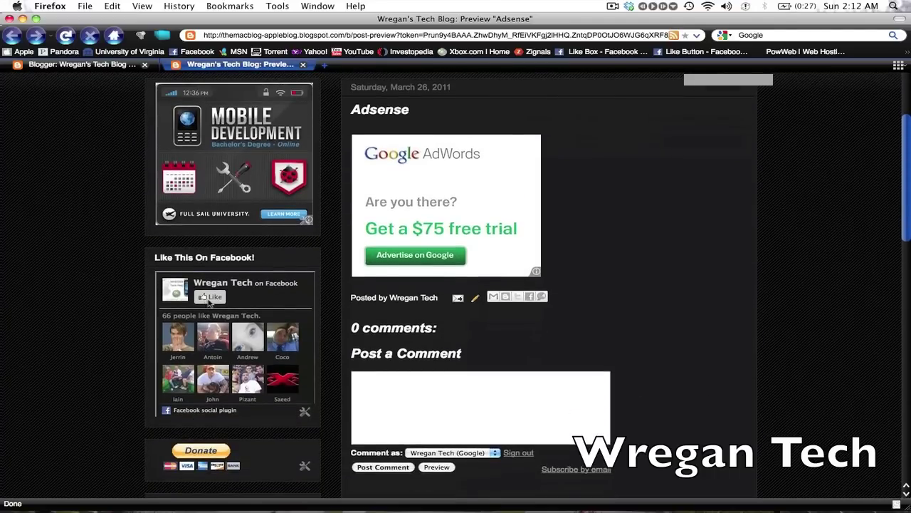
click(209, 297)
scroll(210, 302, down, 5)
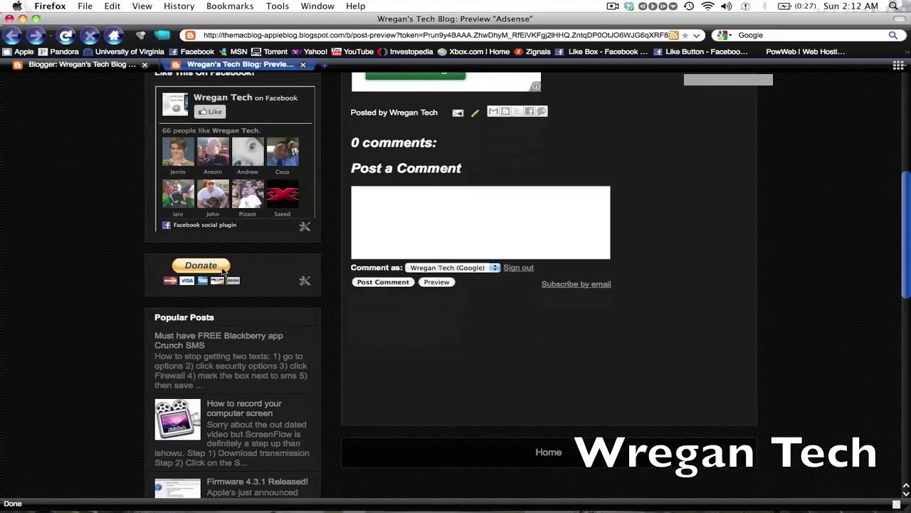
scroll(223, 271, up, 10)
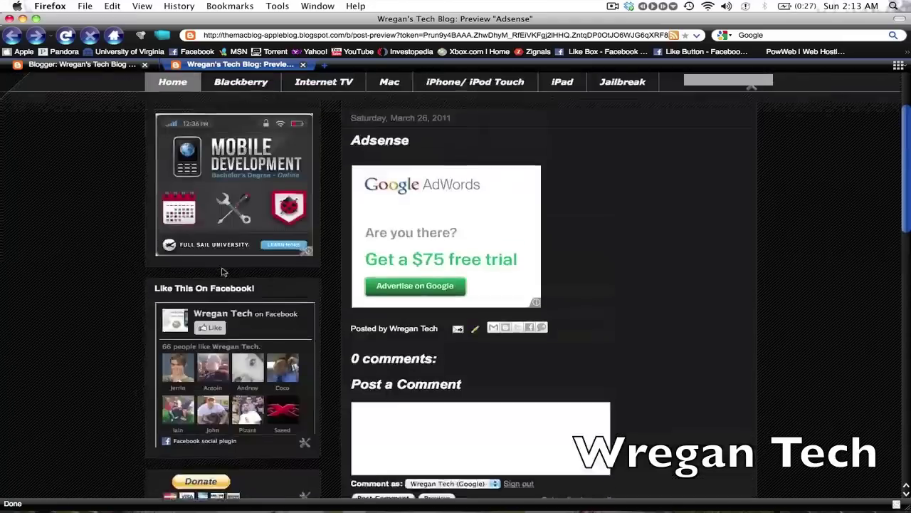